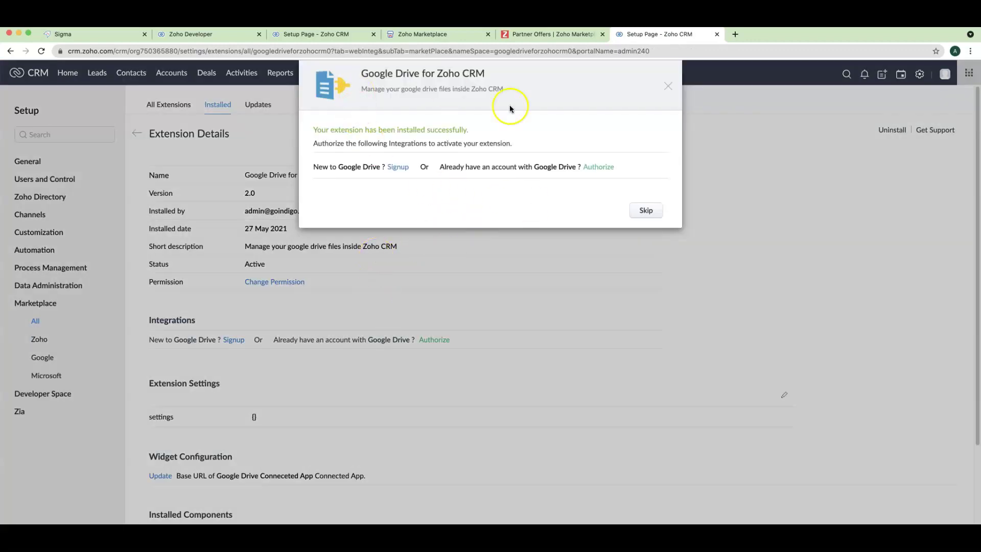
- Authorize the Google Drive extension with the existing Google account, allow zoho.com access, and finish the extension setup
left_click(601, 167)
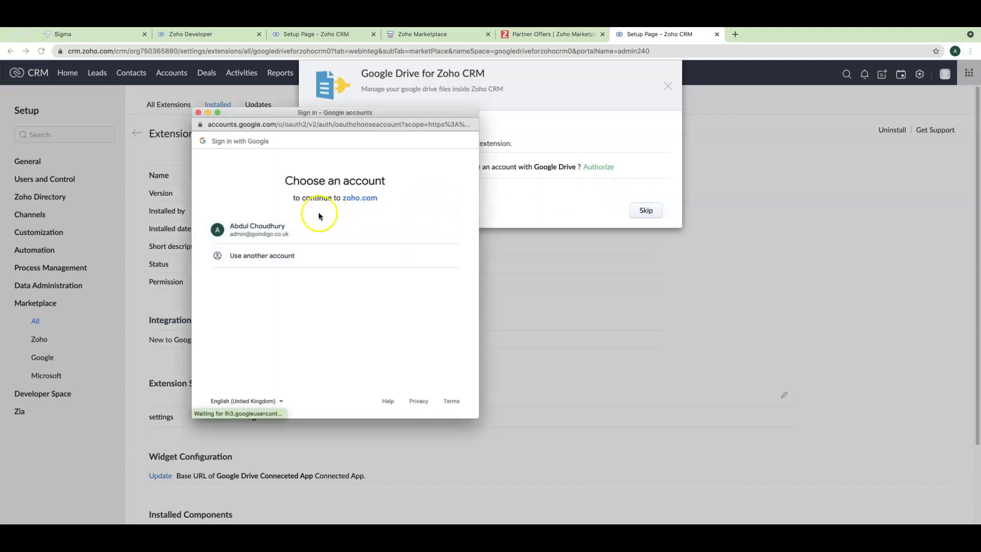
left_click(260, 229)
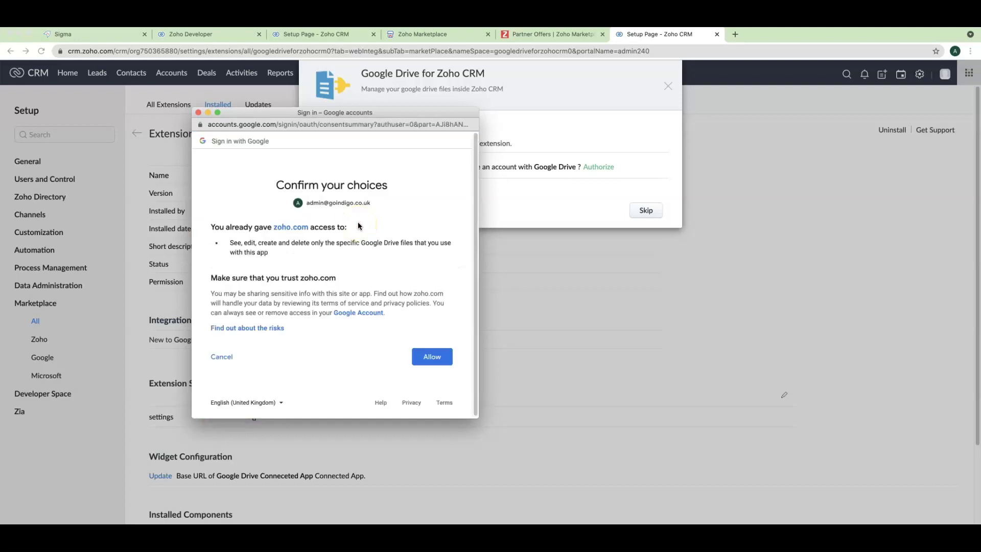
left_click_drag(234, 244, 377, 245)
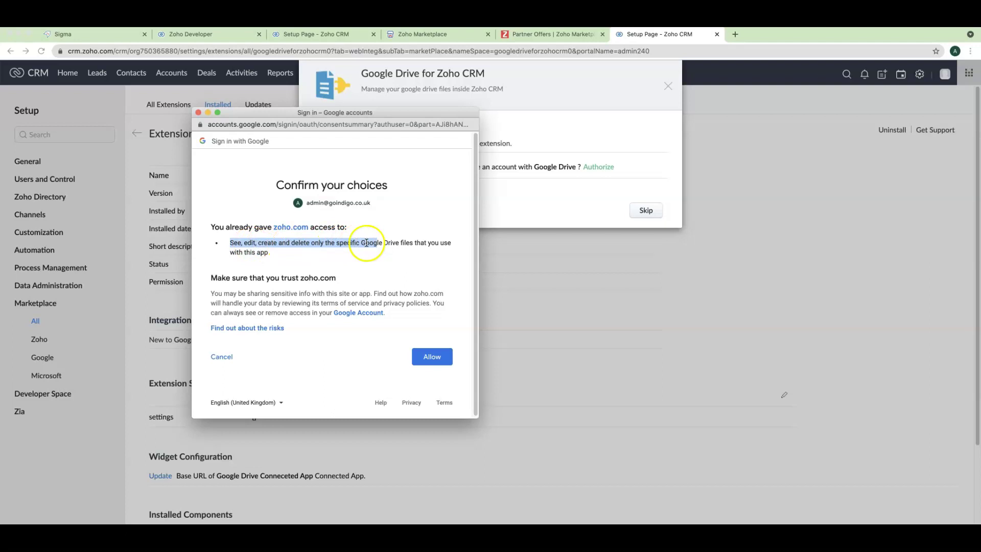
left_click(389, 258)
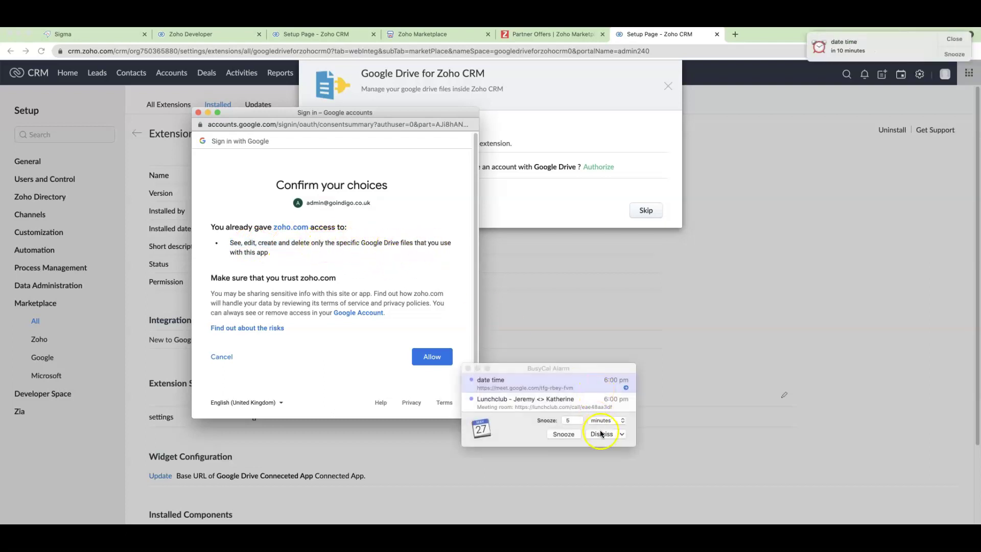
left_click(601, 433)
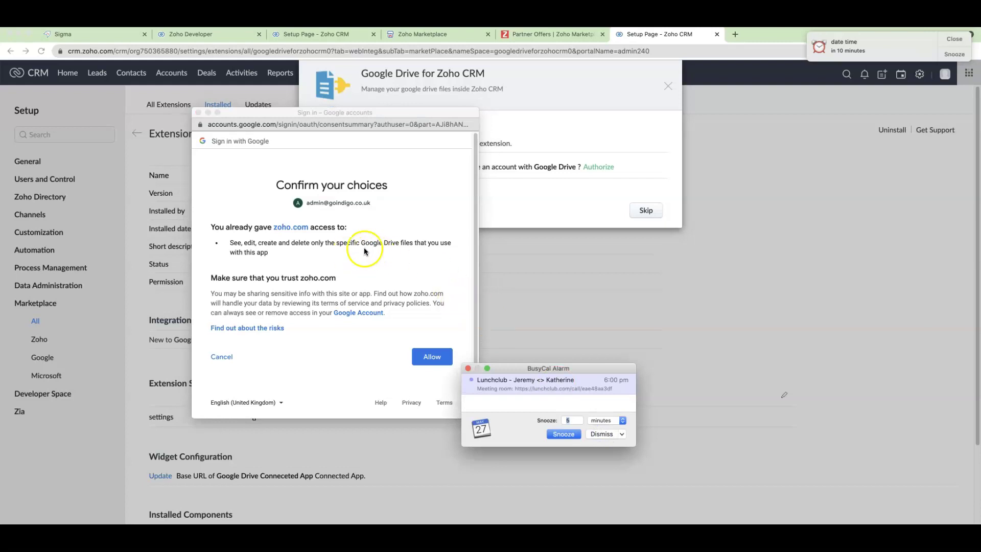
left_click(607, 434)
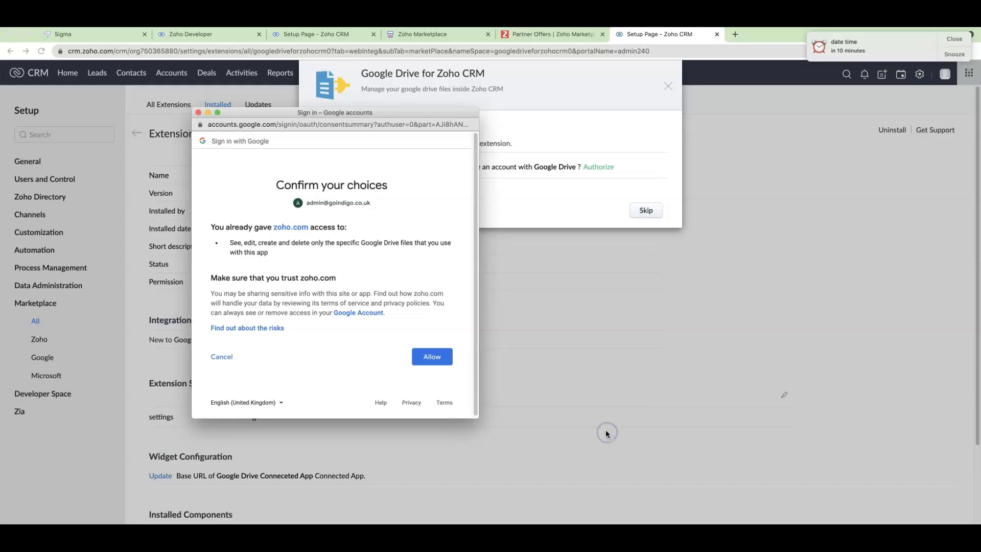
left_click(432, 355)
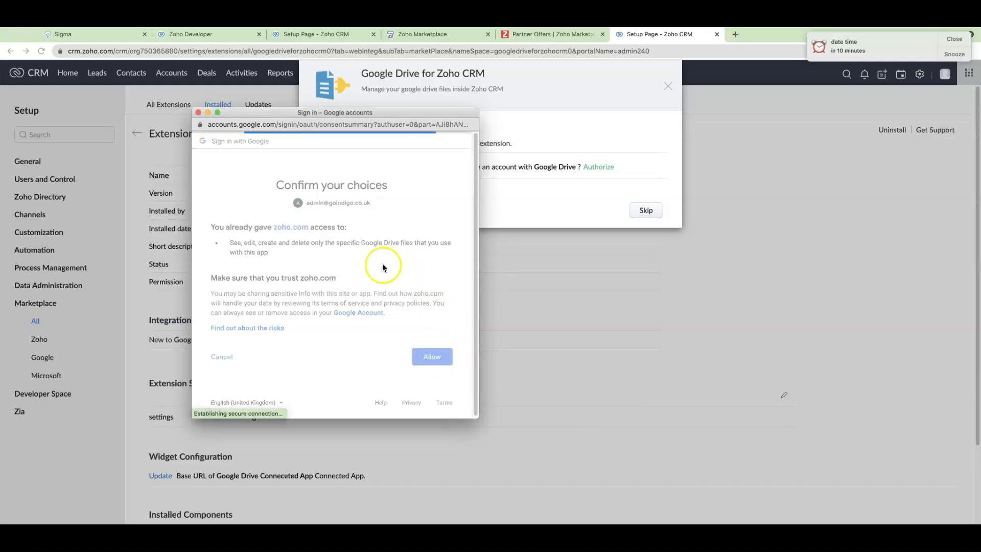
left_click(954, 39)
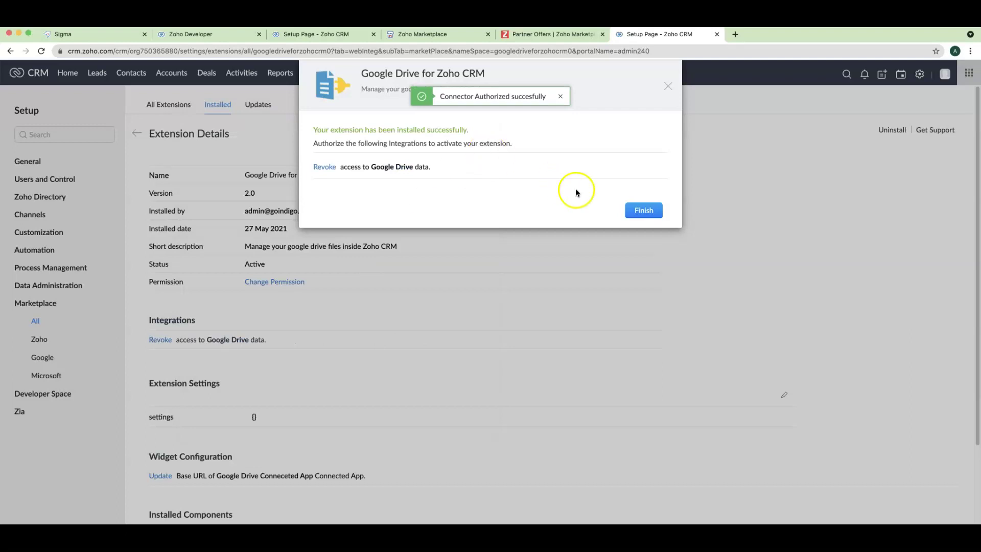
left_click(642, 209)
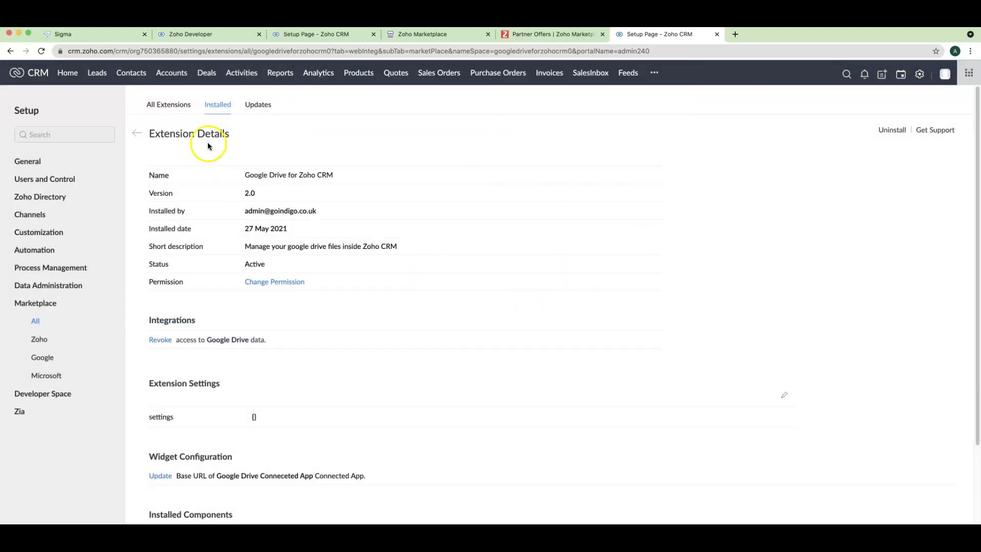
- Open the sample lead from Rangoni Of Florence and go to its Google Drive Files section
left_click(102, 75)
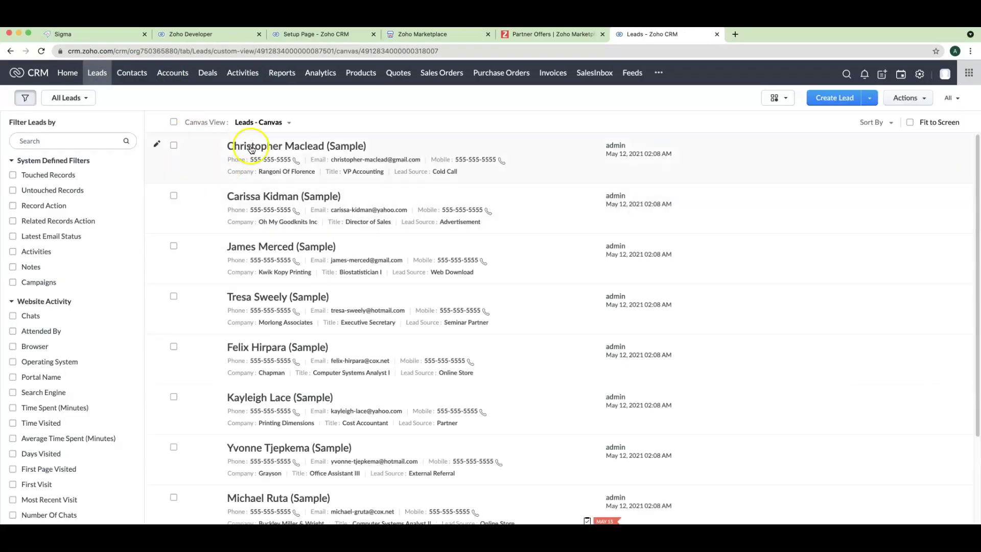
left_click(266, 148)
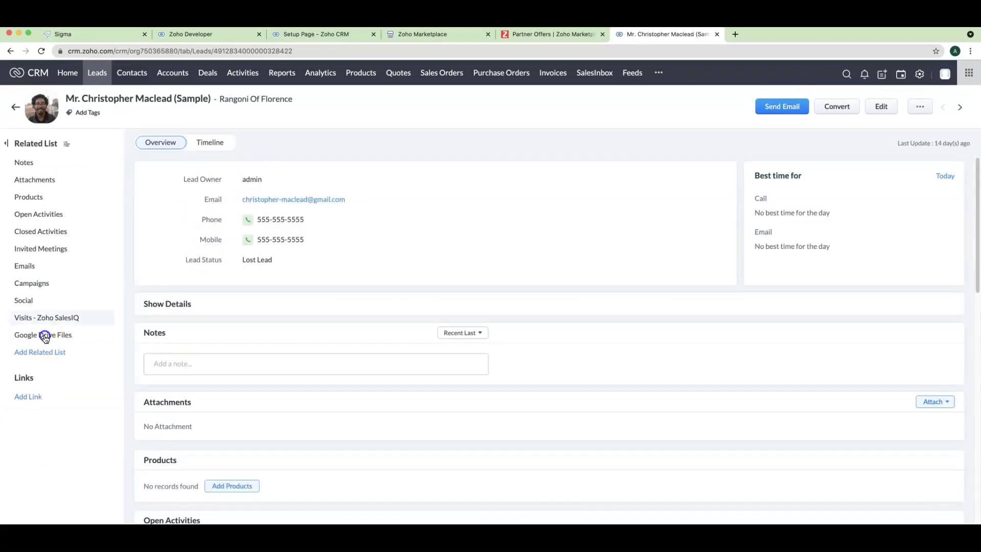
left_click(45, 336)
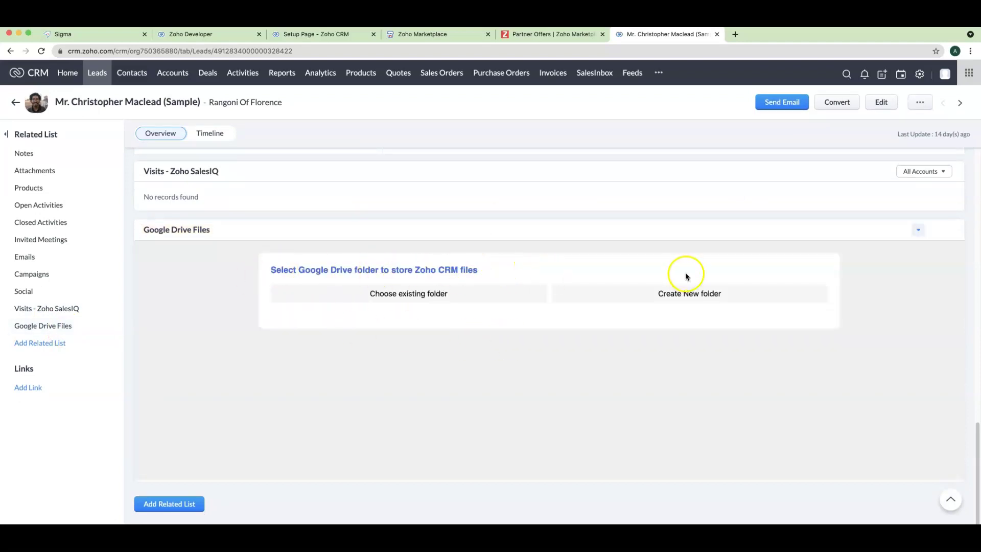
- Create a new Google Drive folder named "Zoho CRM files" to store the CRM files
left_click(683, 293)
left_click(519, 329)
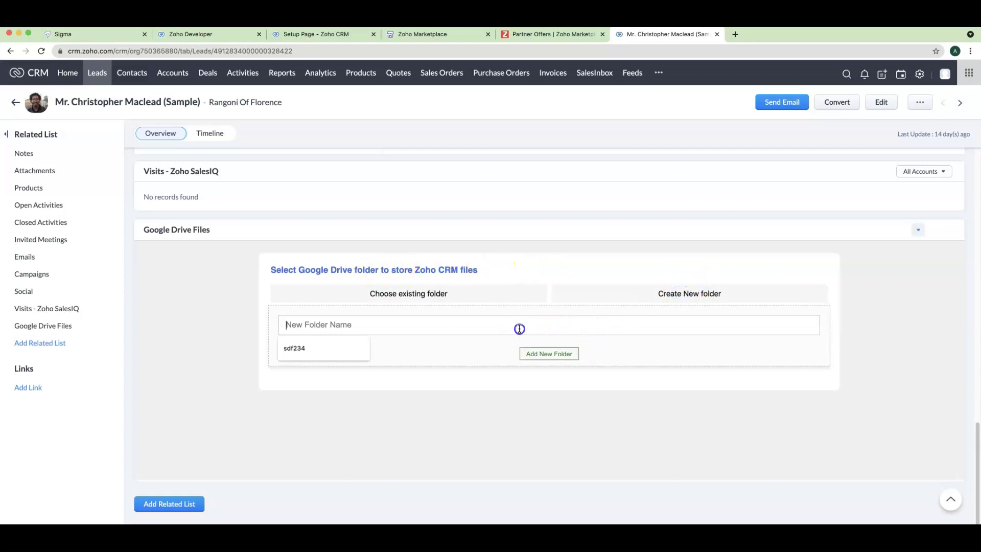
type("Zoho CRM files")
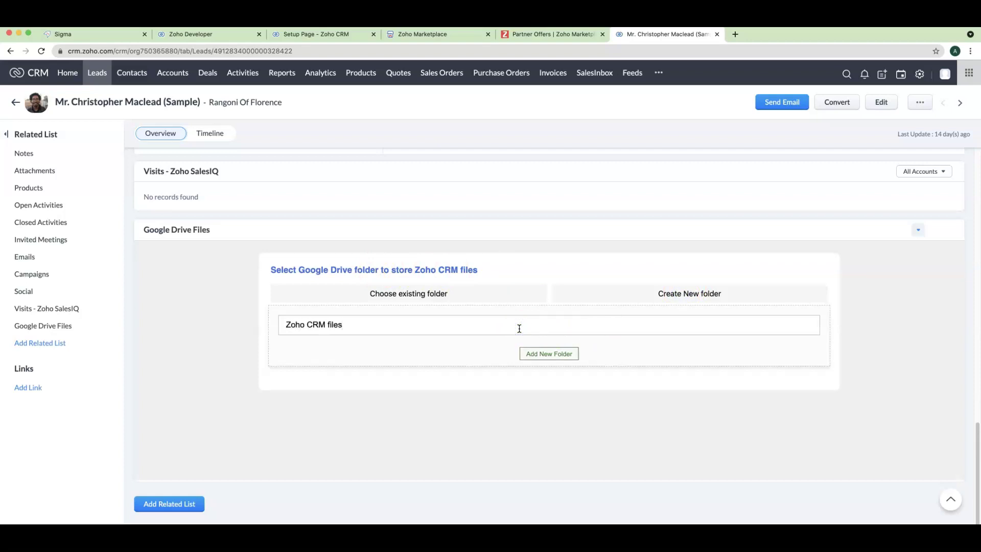
left_click(537, 352)
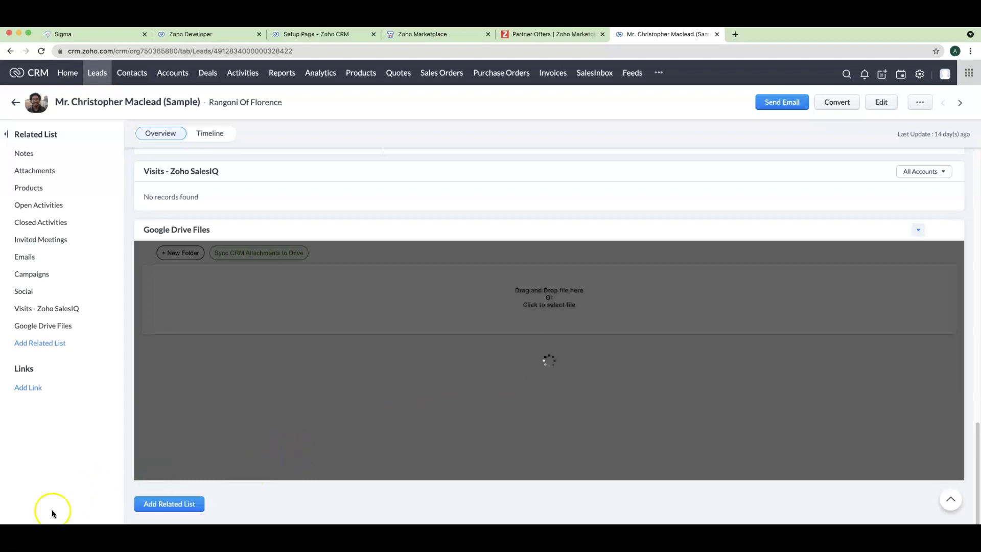
- Upload image0.png to the lead's Google Drive files
left_click(514, 290)
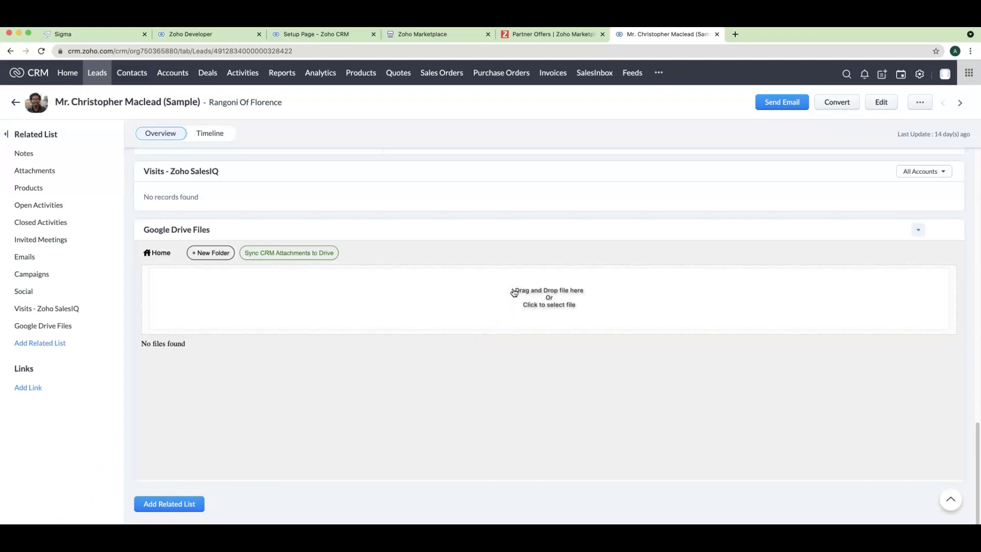
double_click(240, 169)
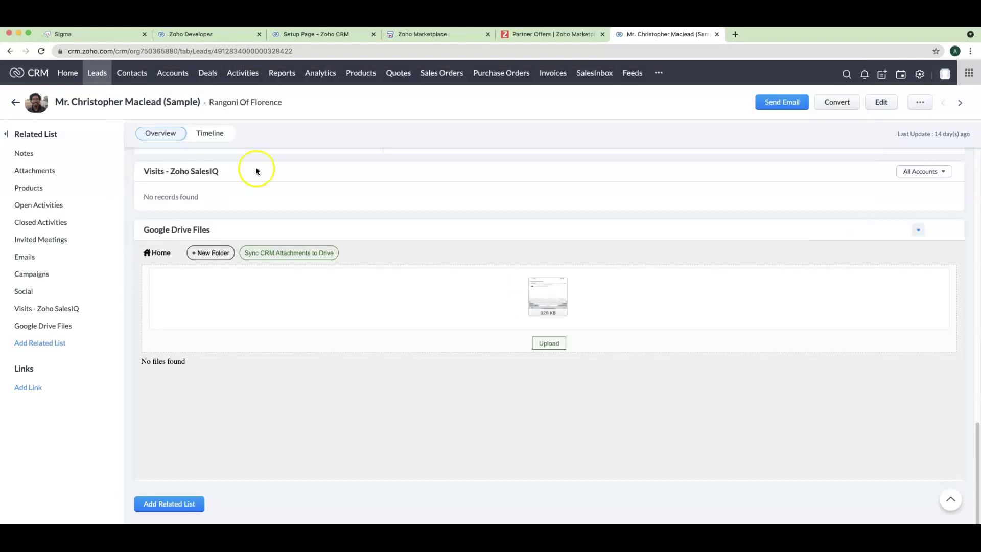
left_click(552, 344)
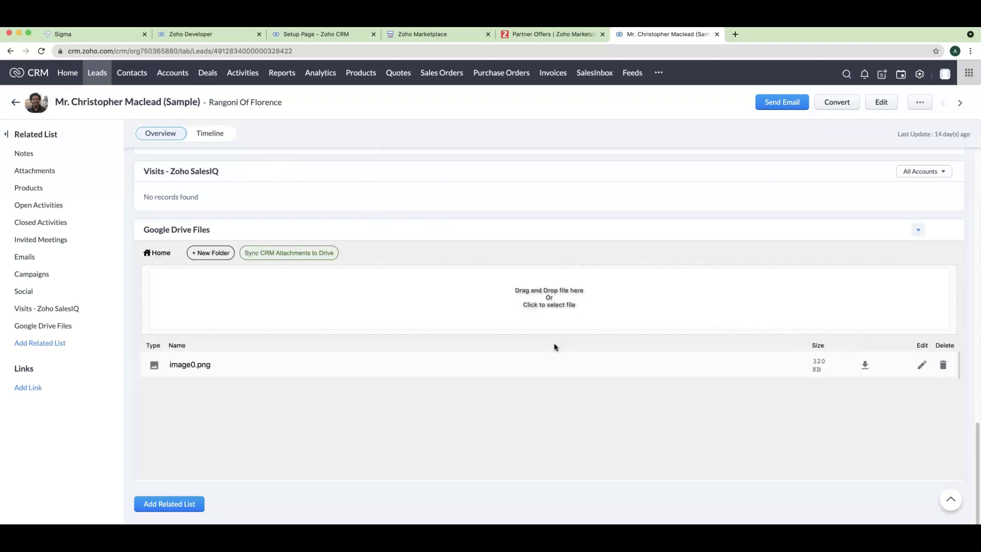
- Create a folder named "special top escret documents" in the lead's Google Drive files
left_click(216, 250)
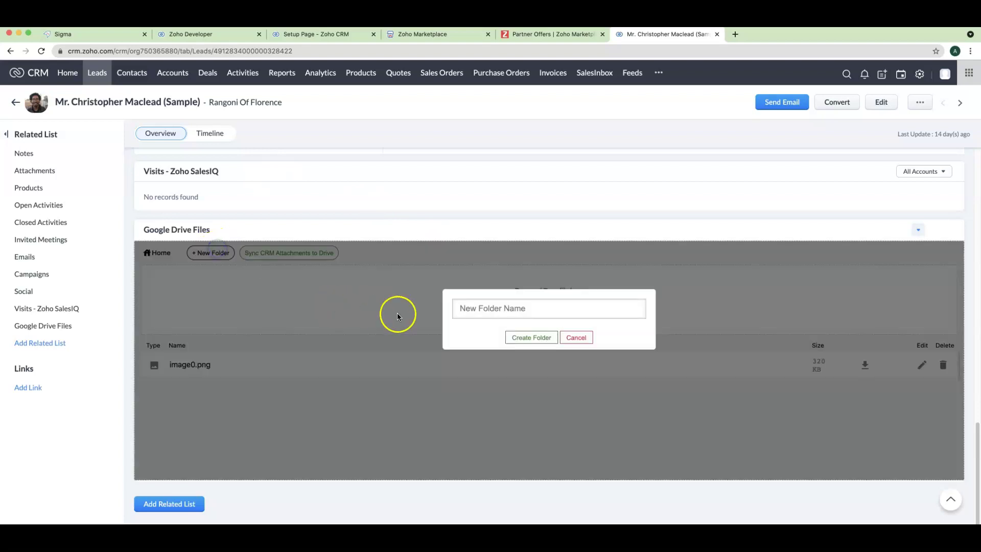
left_click(521, 313)
type("testing")
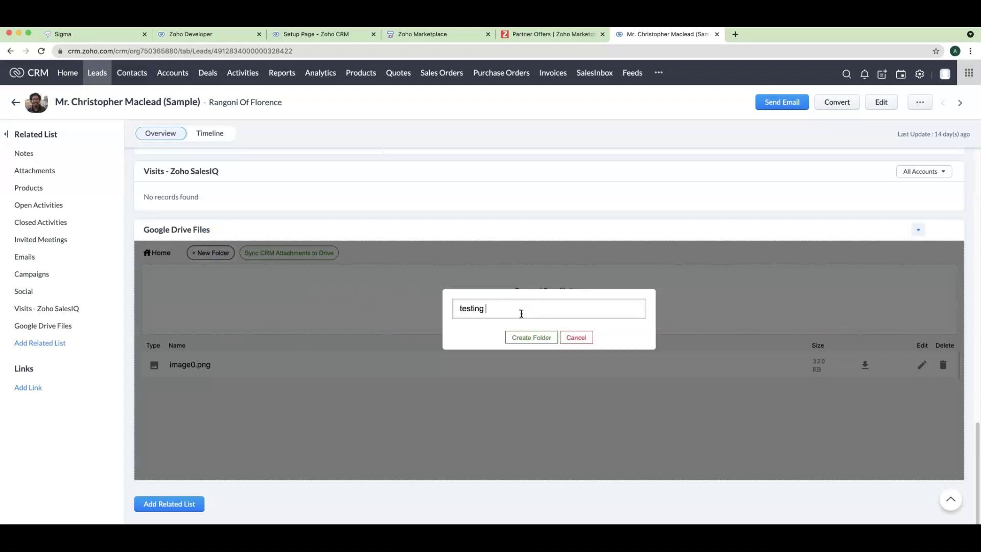
type("special top escret documents")
left_click(545, 333)
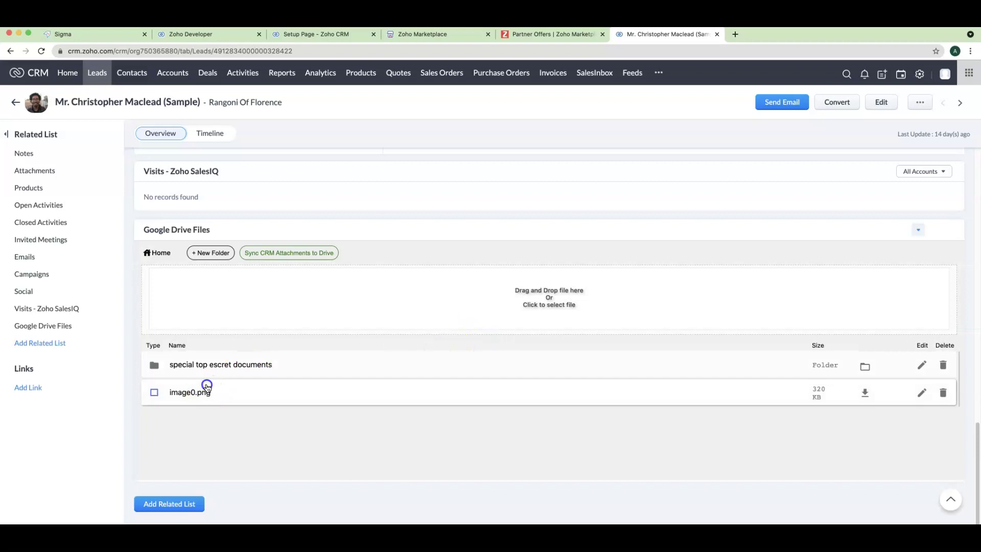
- Move image0.png into the "special top escret documents" folder, then check the folder's contents and return to the home level
left_click_drag(206, 385, 221, 370)
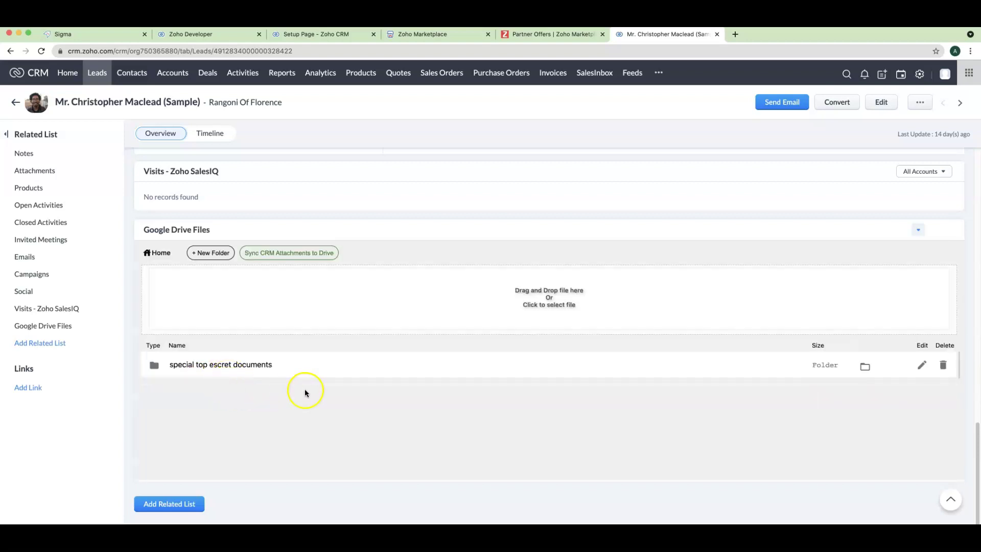
left_click(246, 372)
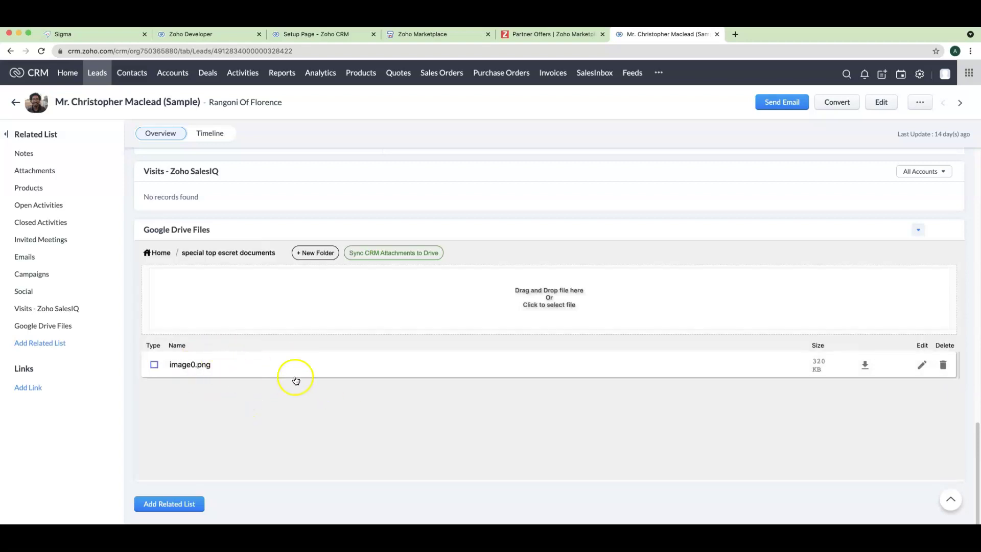
left_click(161, 253)
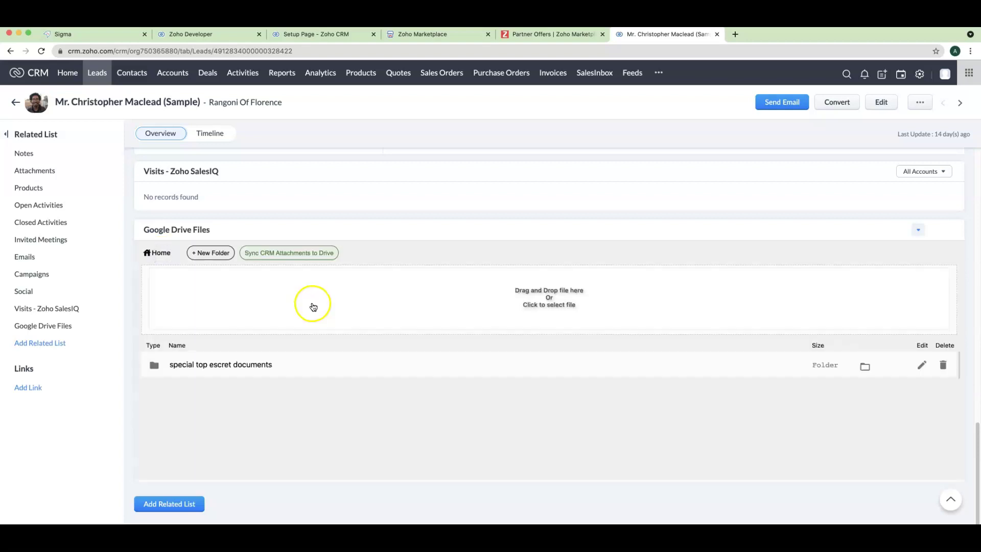
- Open the "special top escret documents" folder and delete image0.png from it
left_click(247, 362)
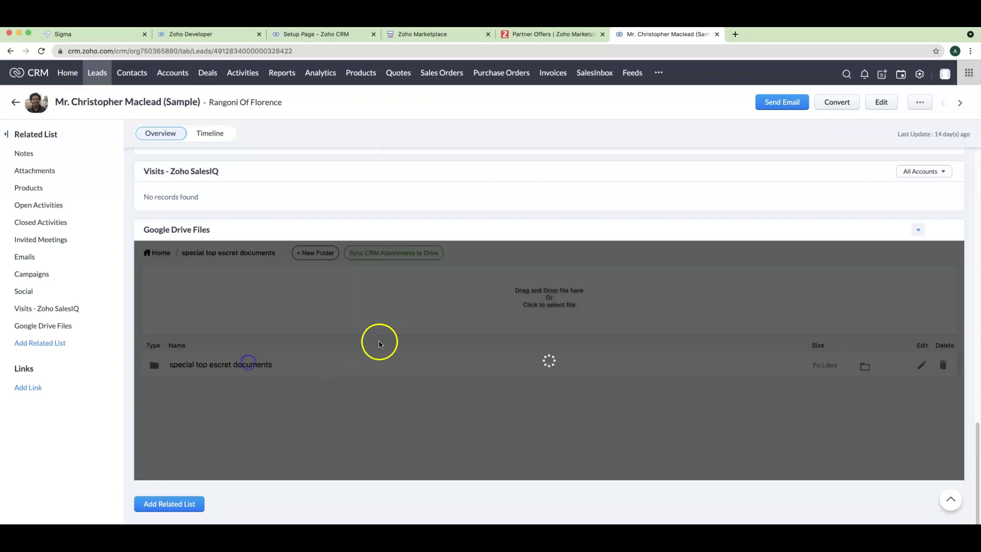
left_click(943, 365)
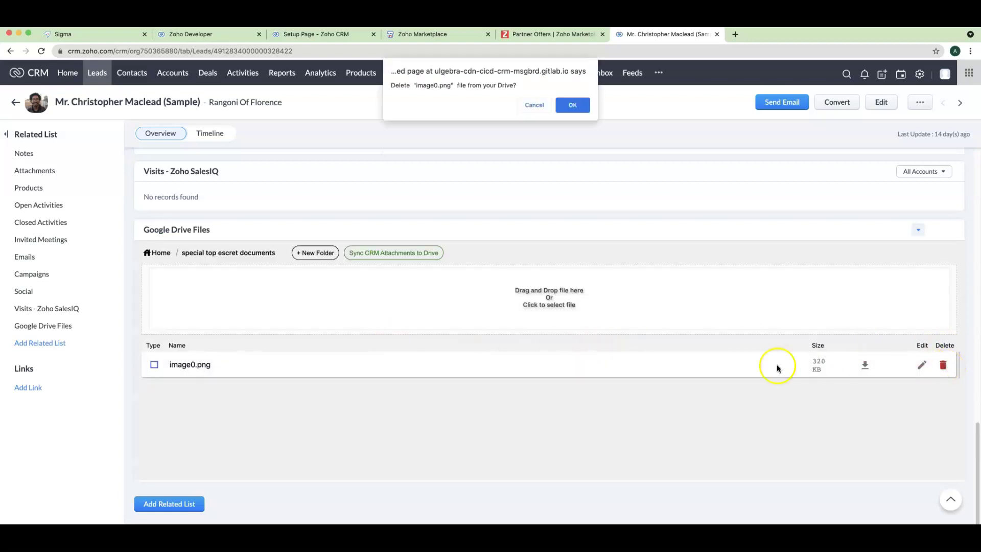
left_click(578, 102)
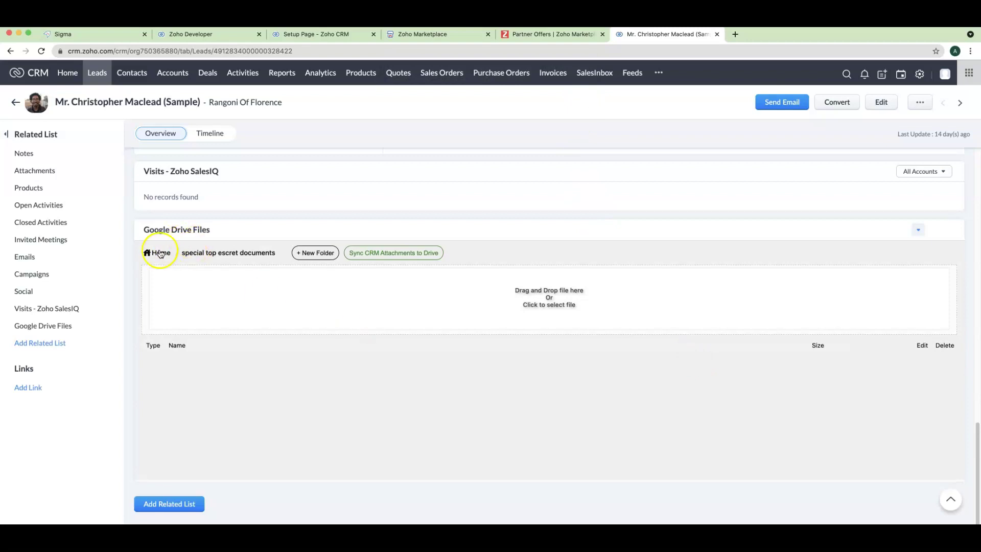
- Return to the home level of the Drive files and delete the "special top escret documents" folder
left_click(160, 253)
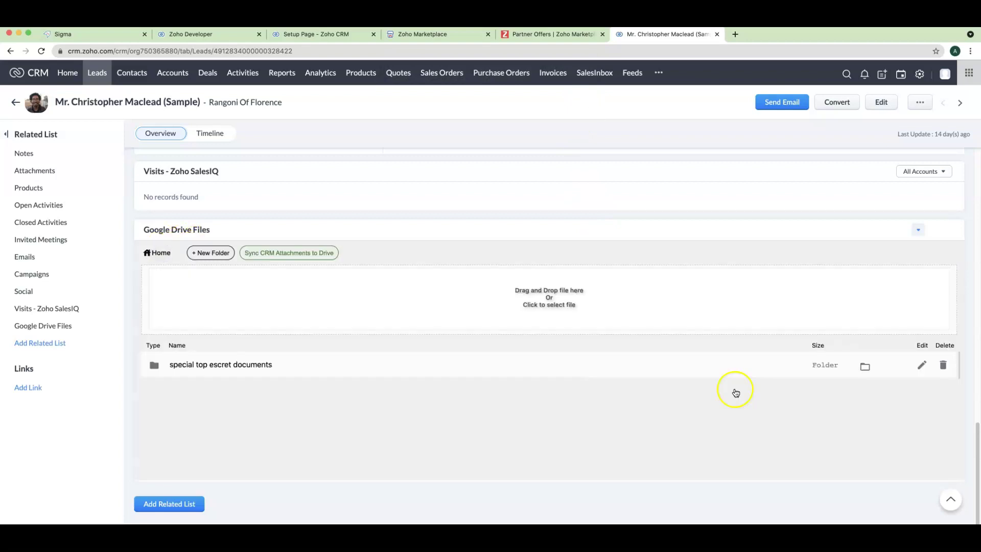
left_click(941, 366)
left_click(568, 115)
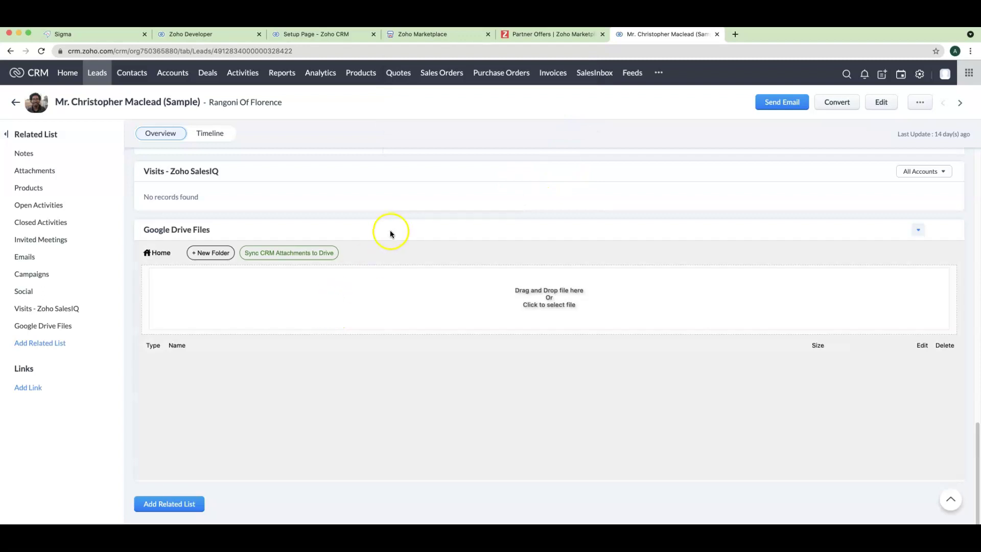
- Attach inbox modes.png from the Downloads folder to the lead's Attachments section
scroll(354, 284, "up", 15)
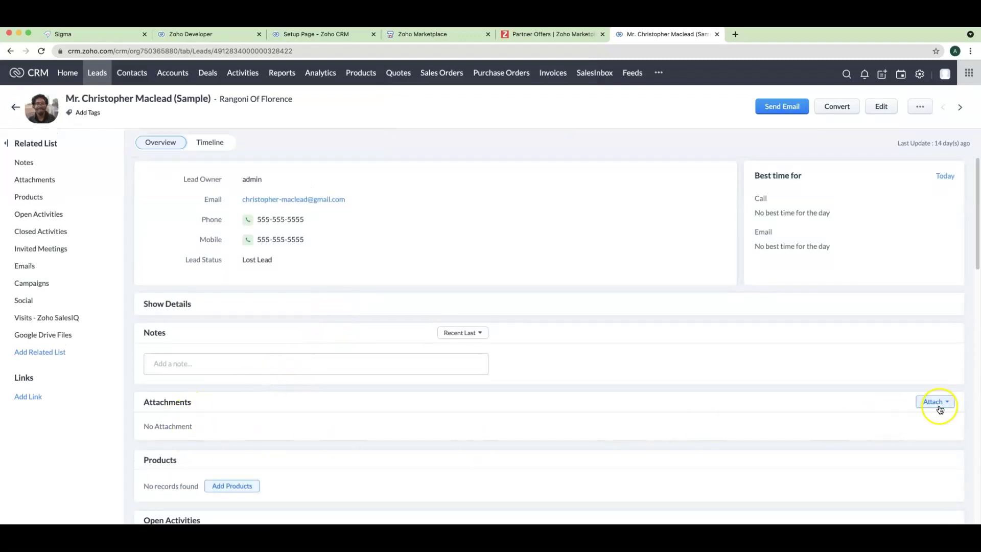
left_click(938, 404)
left_click(908, 415)
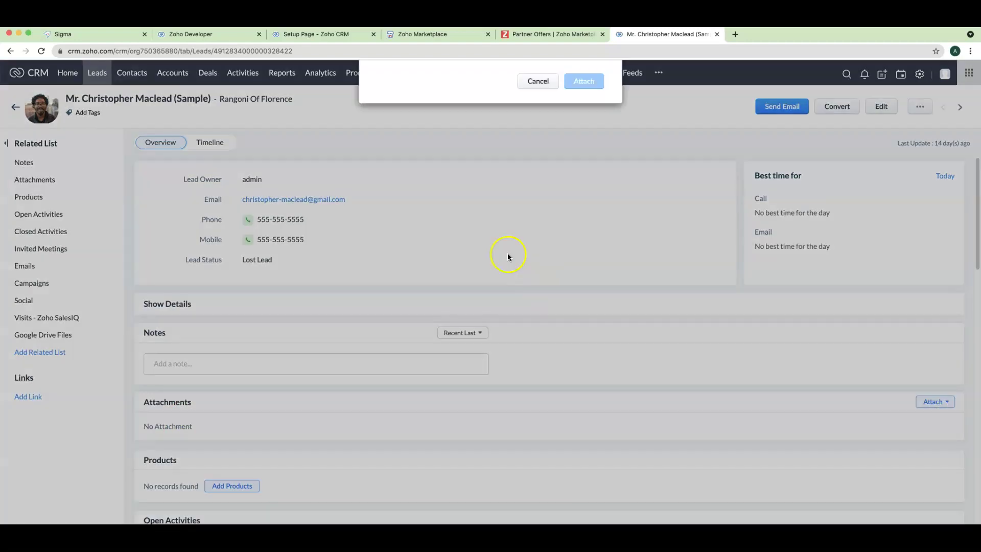
left_click(496, 112)
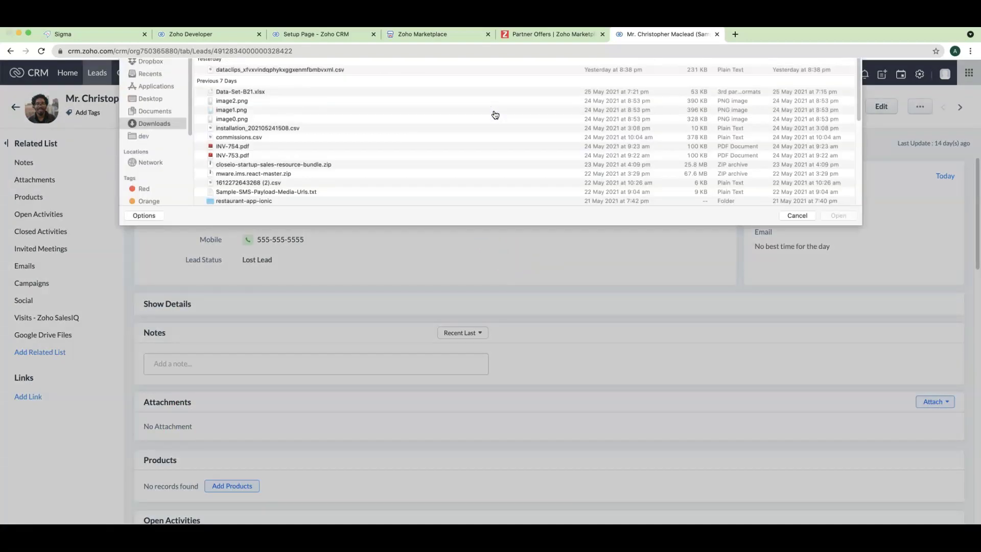
scroll(256, 201, "down", 5)
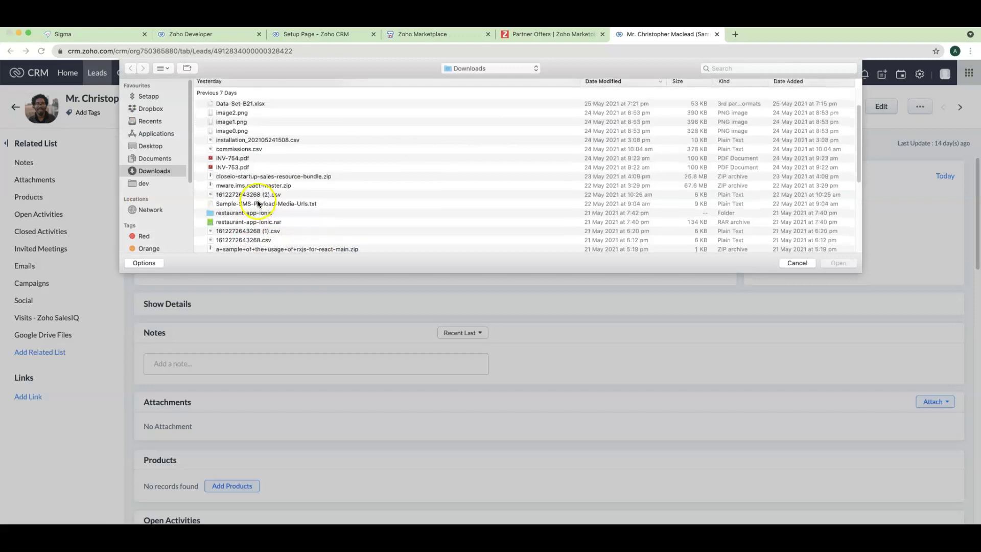
left_click(243, 243)
double_click(243, 244)
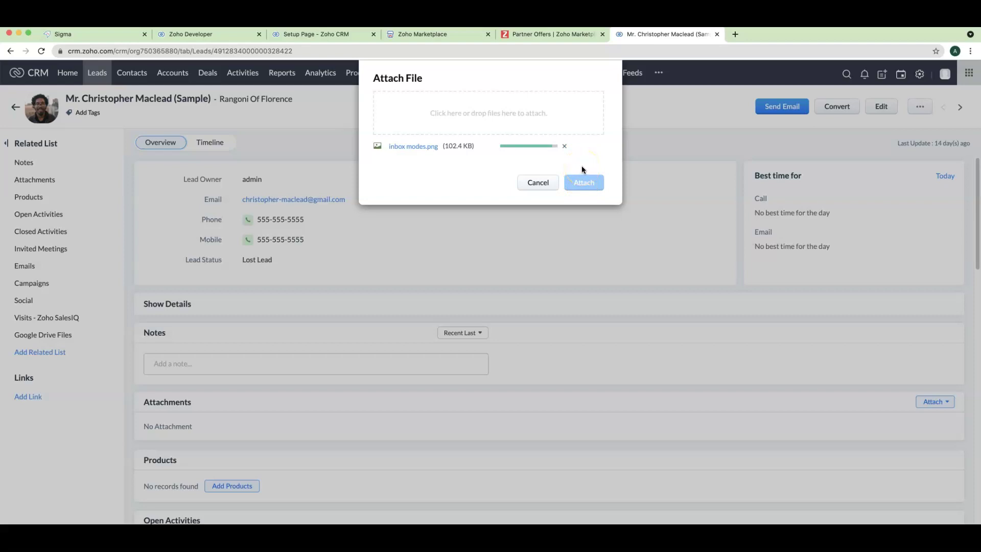
left_click(603, 183)
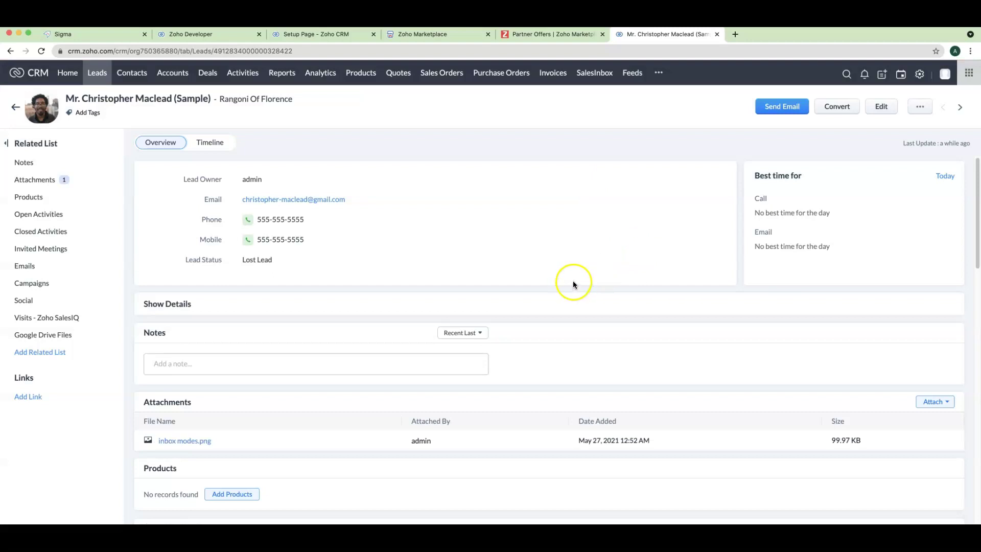
- Sync the lead's CRM attachments to Google Drive from the Google Drive Files related list
scroll(572, 280, "down", 10)
left_click(55, 325)
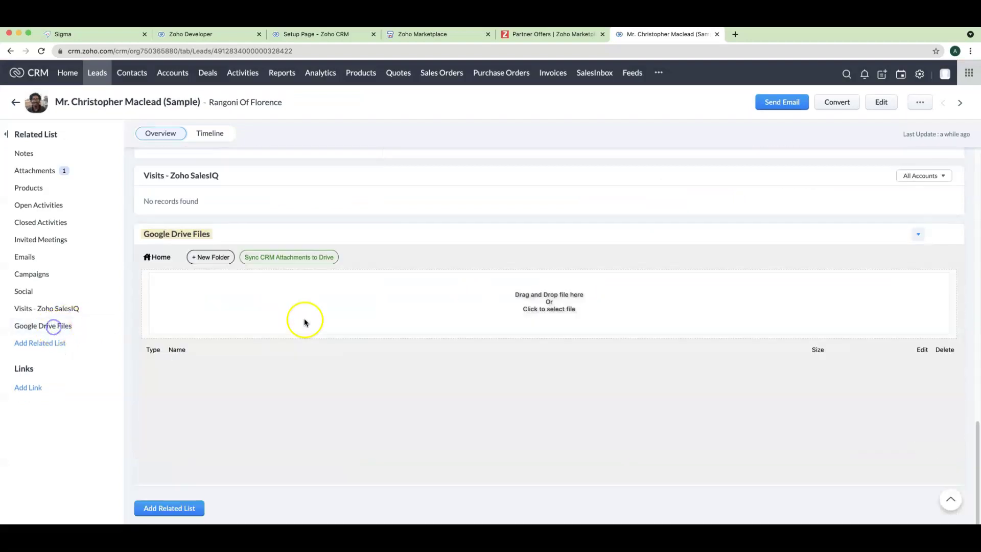
left_click(287, 230)
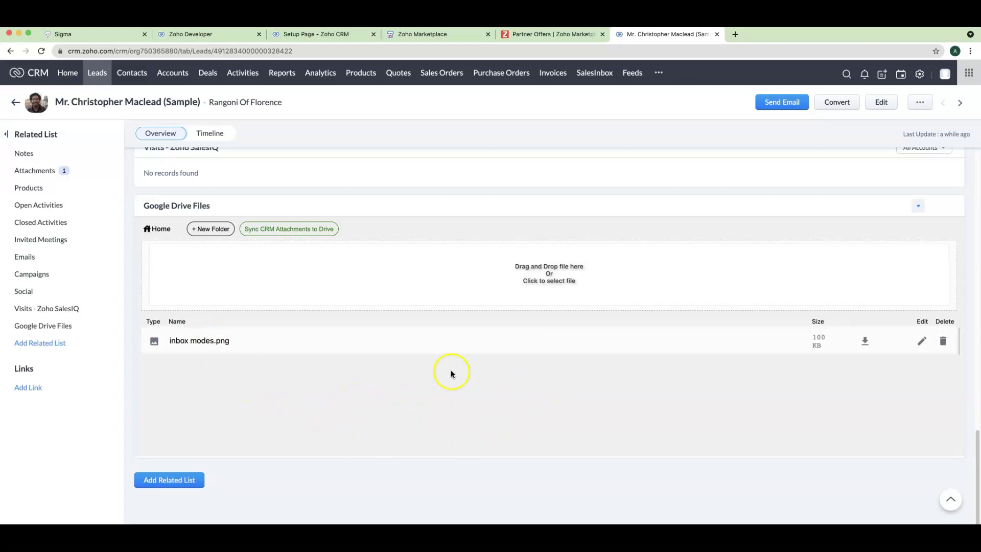
- Open drive.google.com in a new browser tab and show the file location of inbox modes.png
key("super+t")
type("dr")
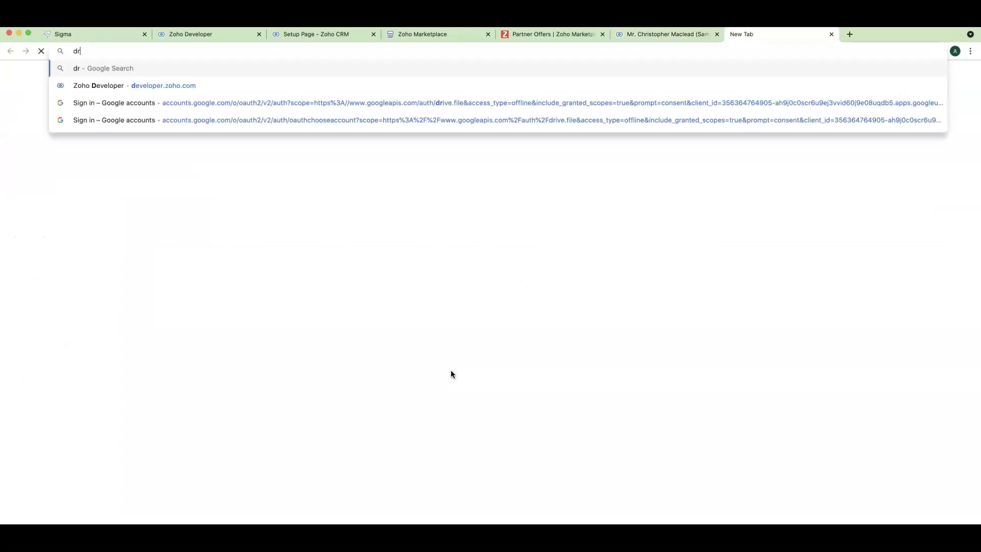
type("ive.google.com")
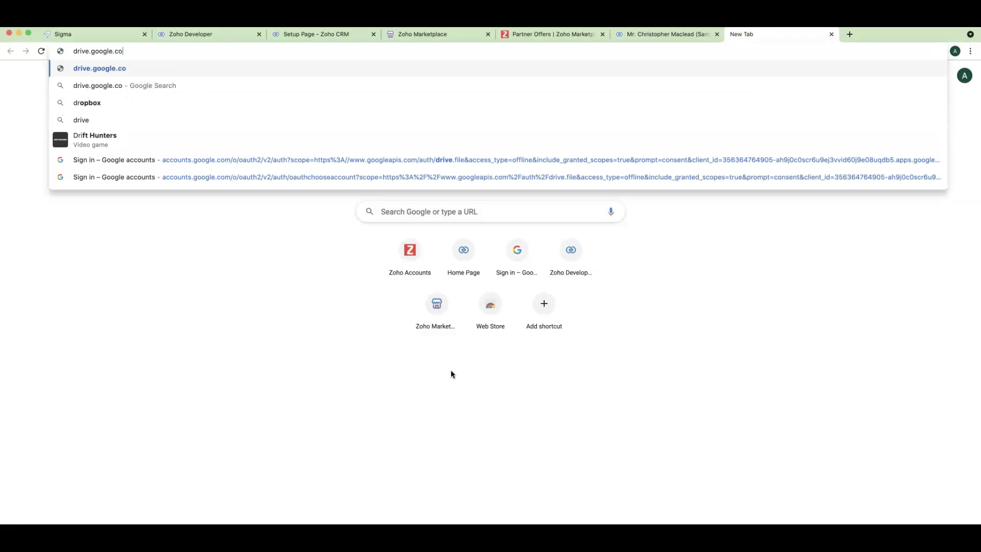
key("Return")
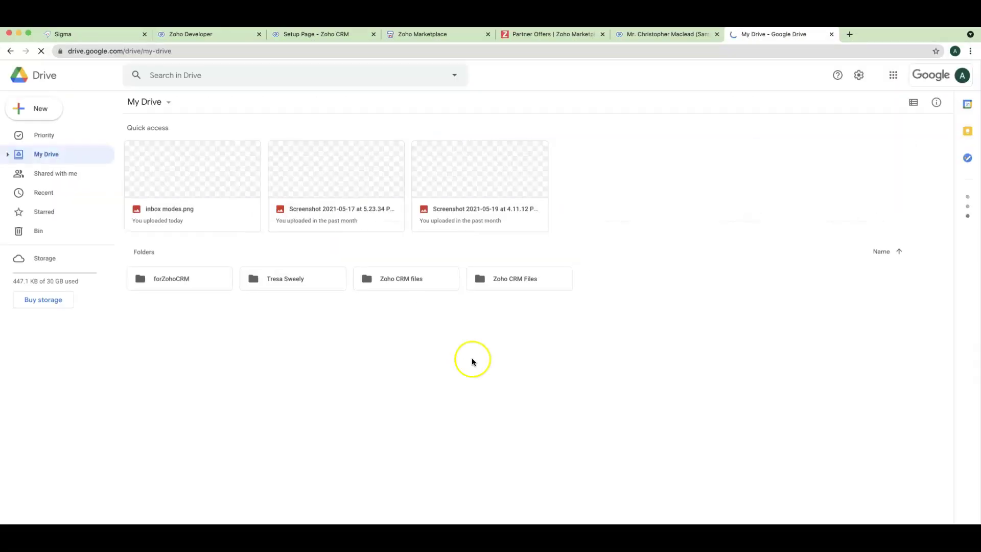
left_click(408, 284)
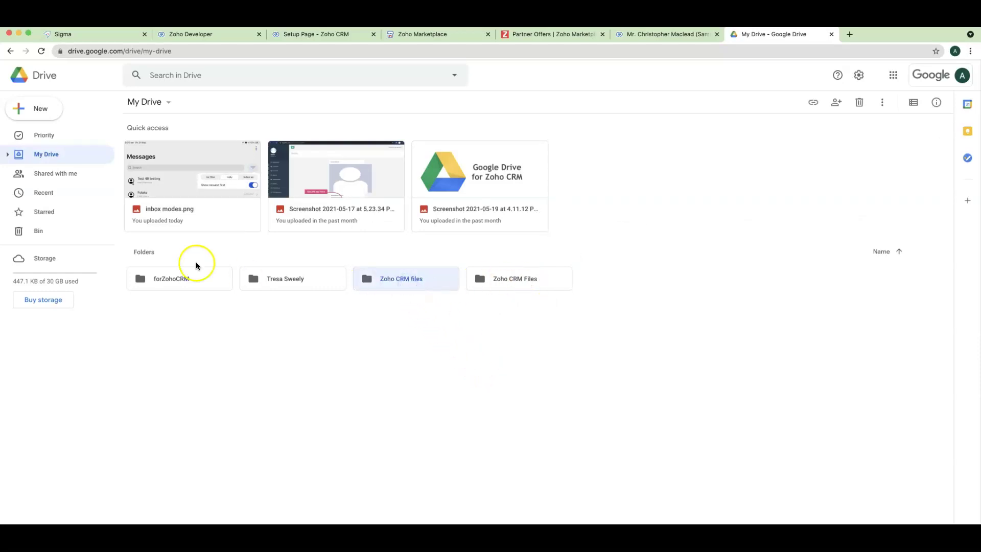
right_click(165, 214)
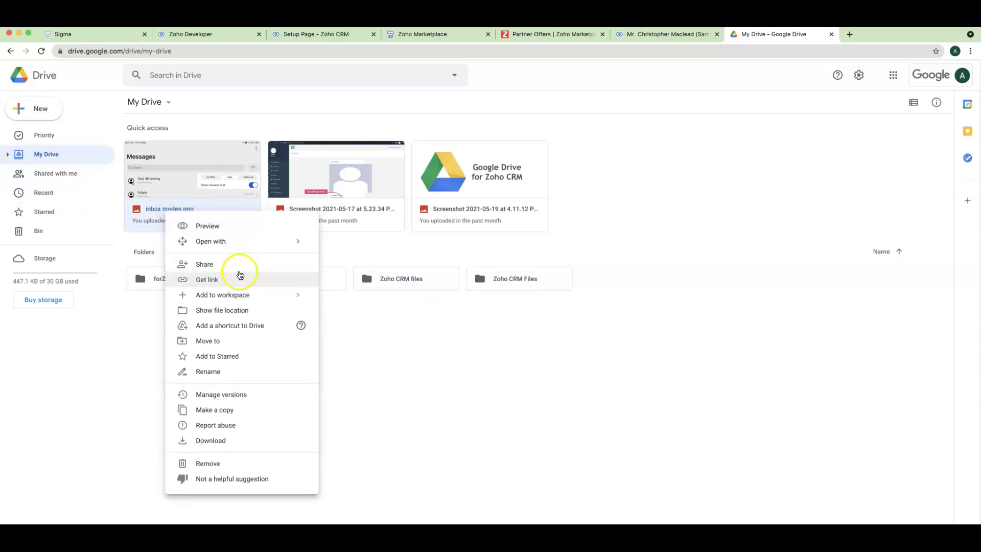
left_click(240, 310)
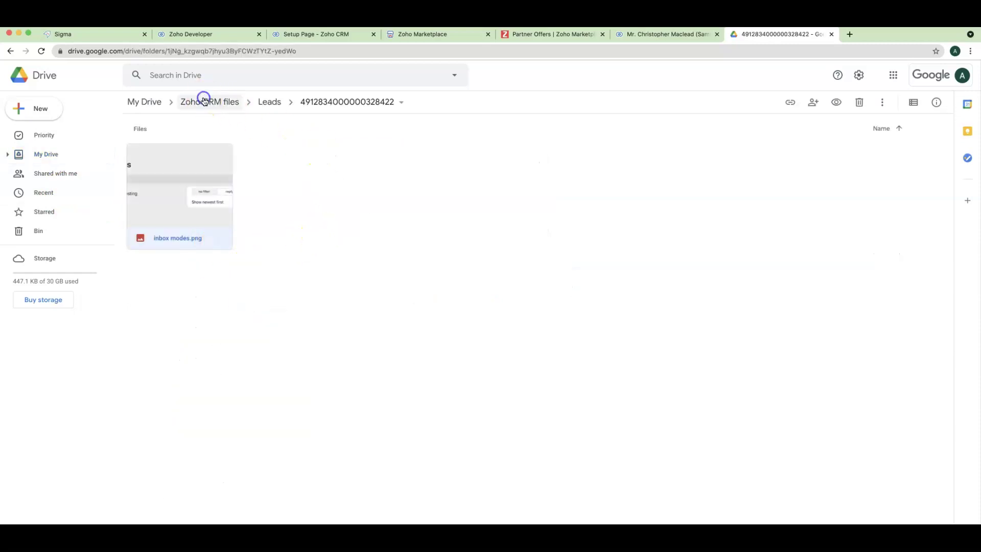
- Go up to the Zoho CRM files folder, then open its Leads folder and the lead record's subfolder
left_click(205, 101)
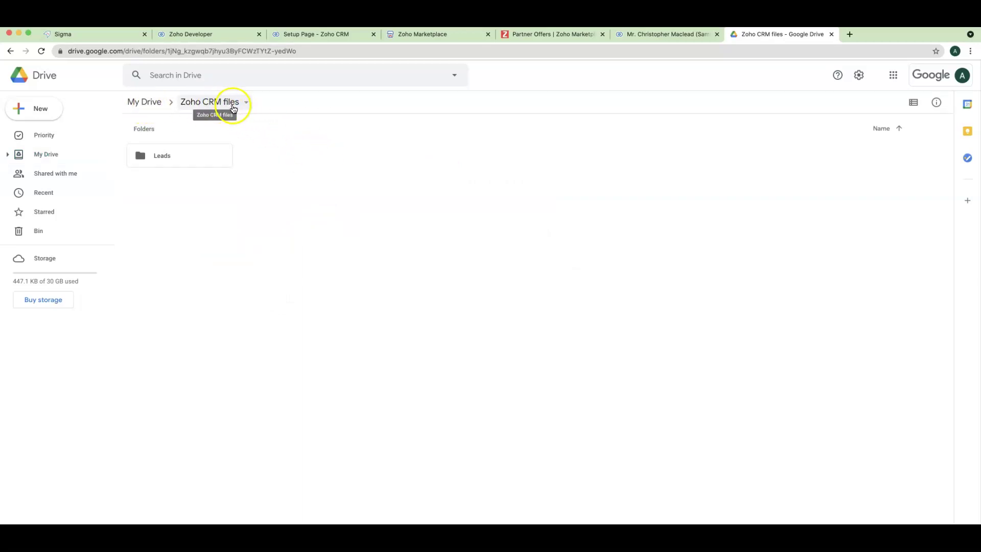
double_click(167, 155)
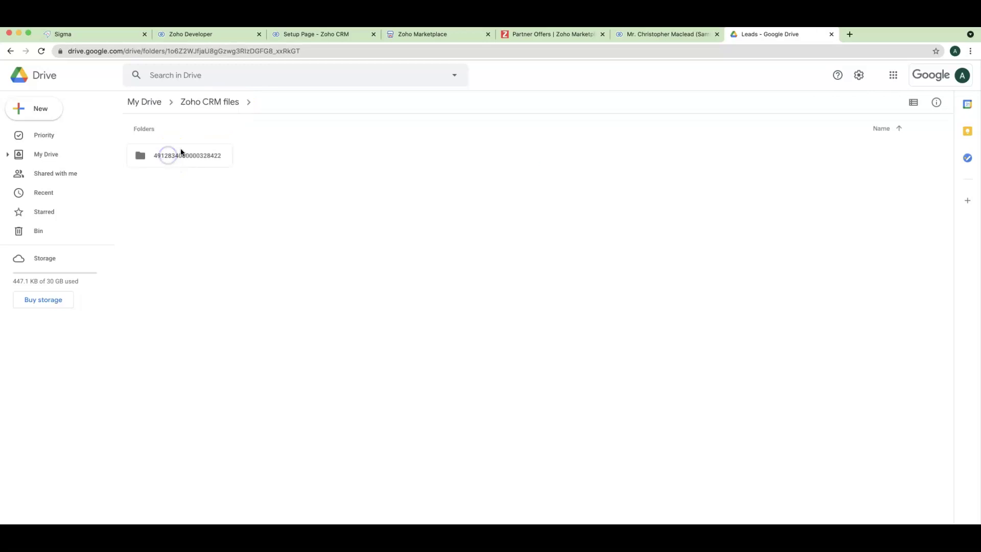
double_click(180, 155)
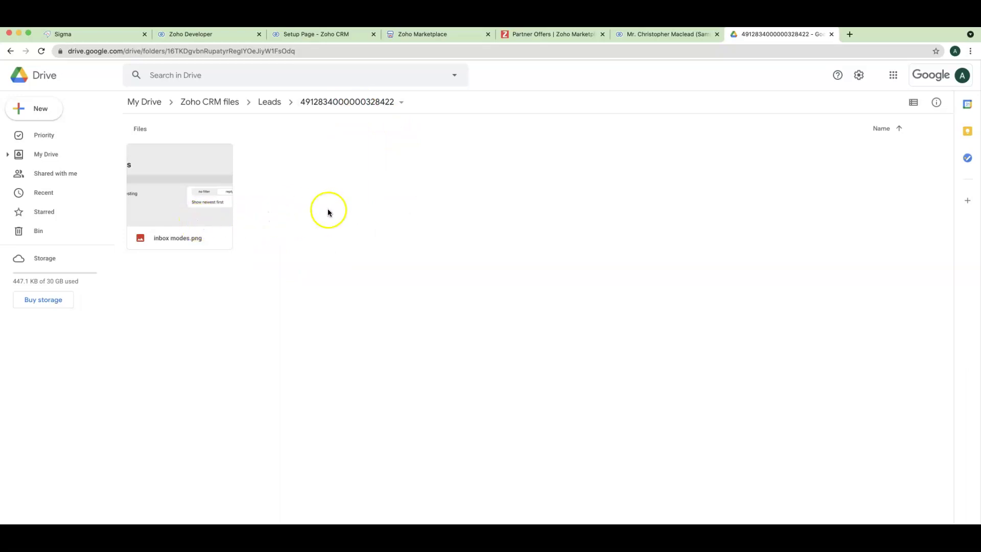
- Compare the record ID in the lead page's web address with the Drive subfolder's name, then return to the lead record
left_click(650, 35)
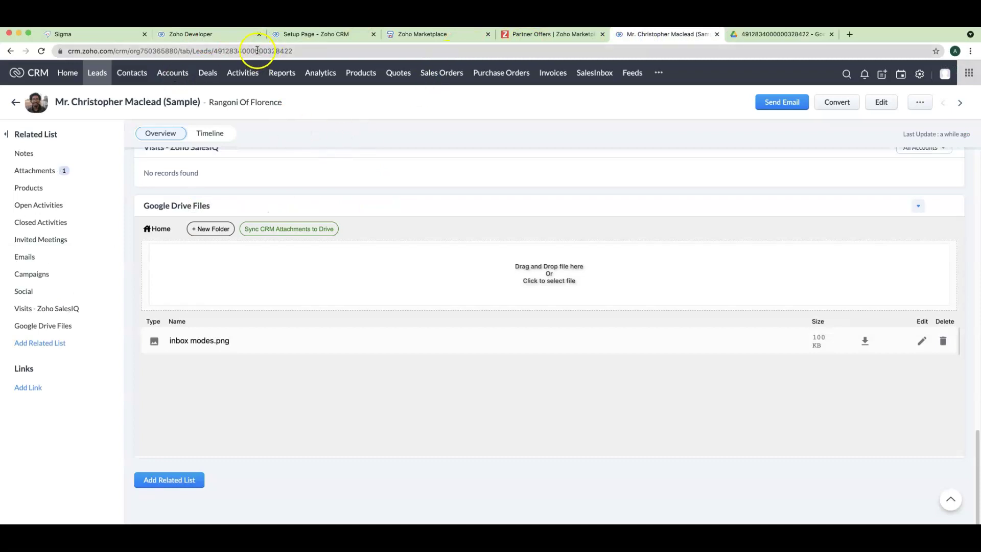
left_click(282, 51)
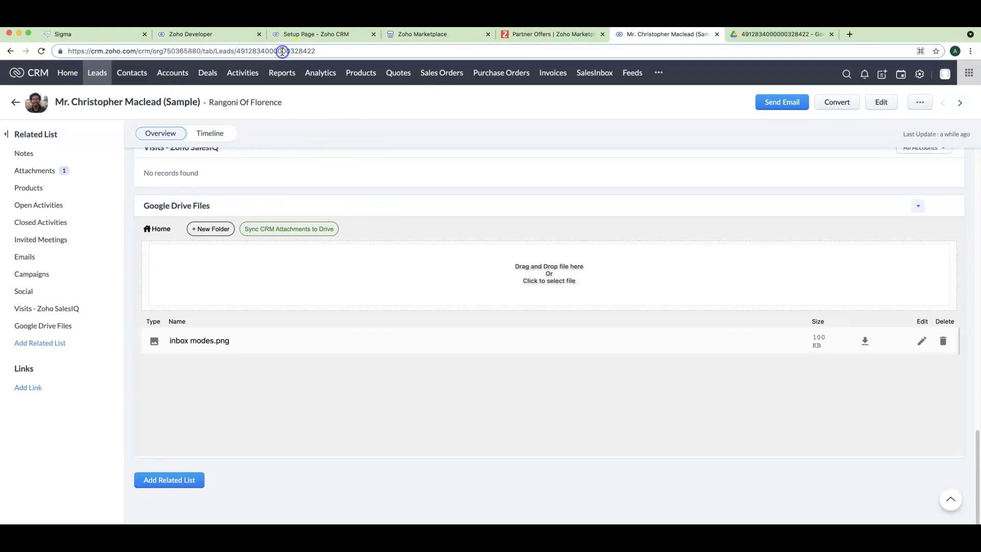
double_click(288, 51)
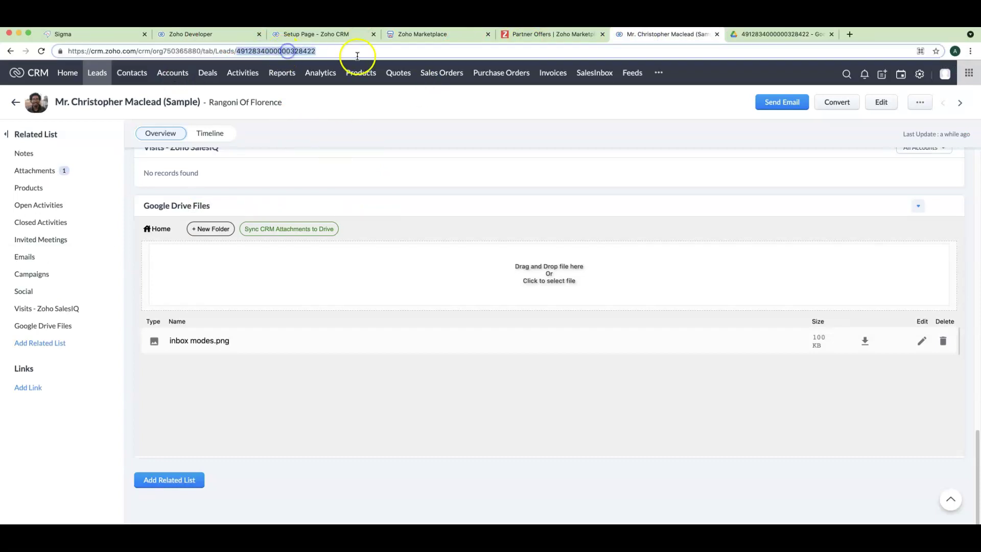
left_click(748, 35)
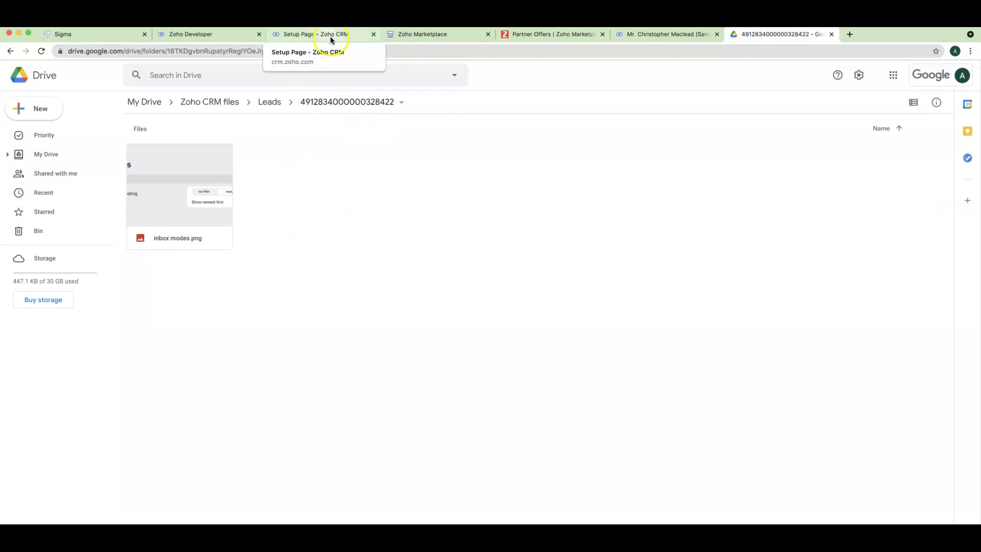
left_click(650, 35)
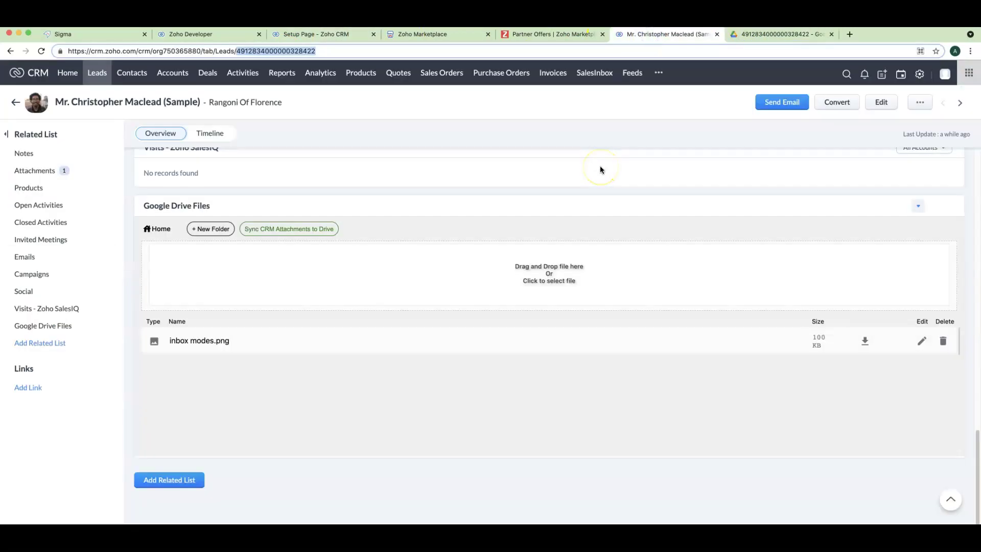